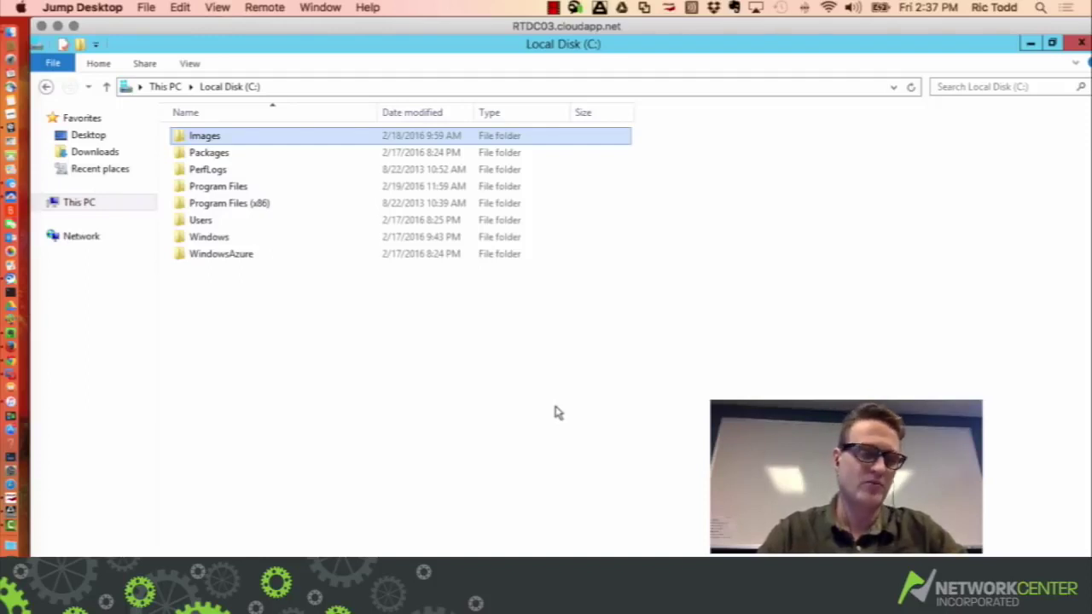
Cycle through the RTW02 and RTW03 sessions to check their policy updates, then return to RTDC03.cloudapp.net
click(321, 8)
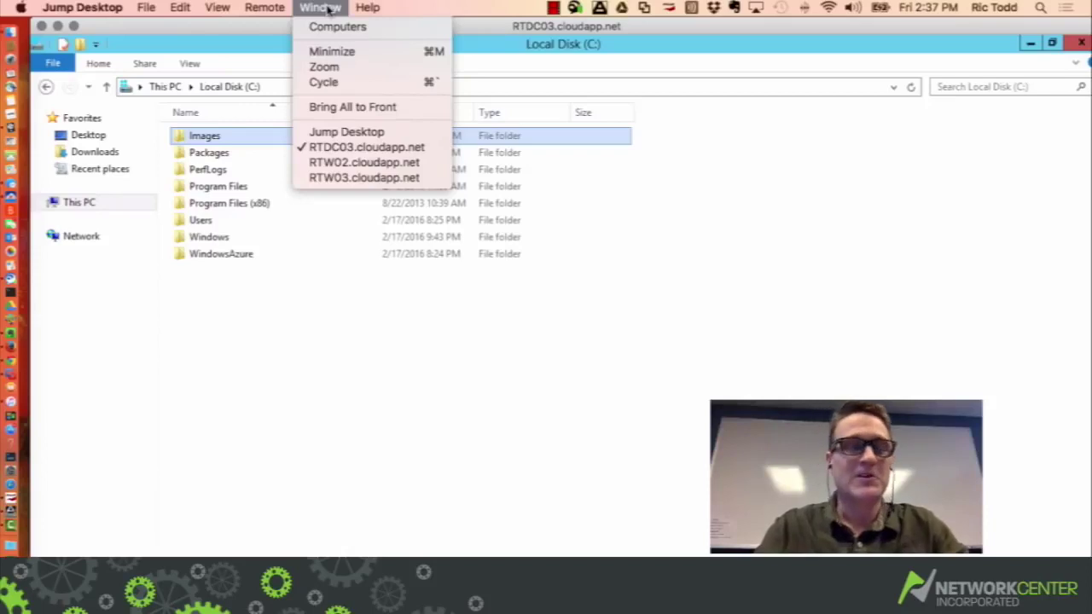
click(329, 151)
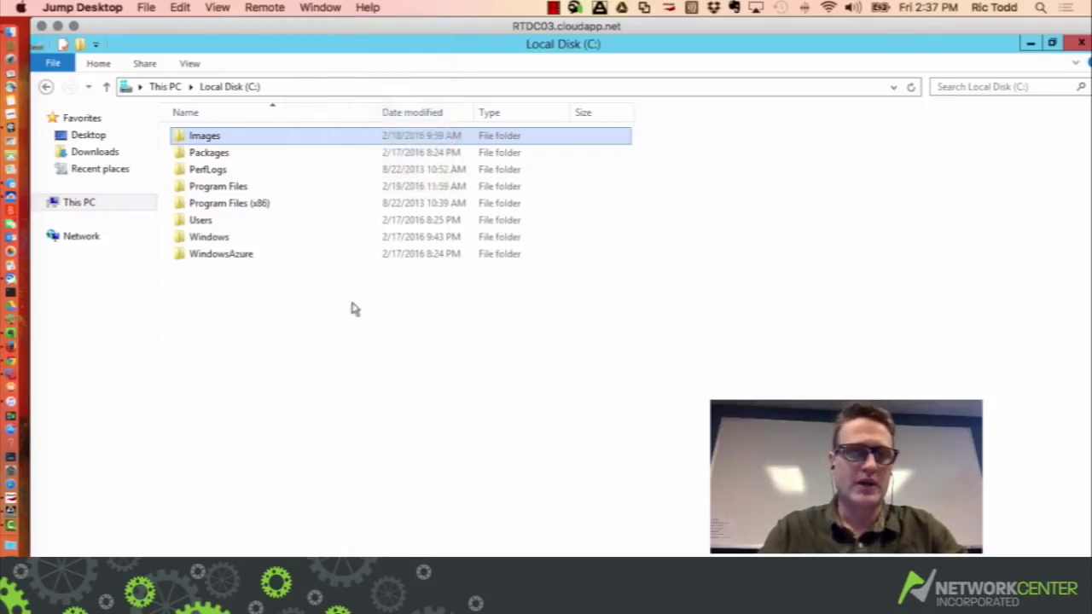
click(319, 7)
click(362, 163)
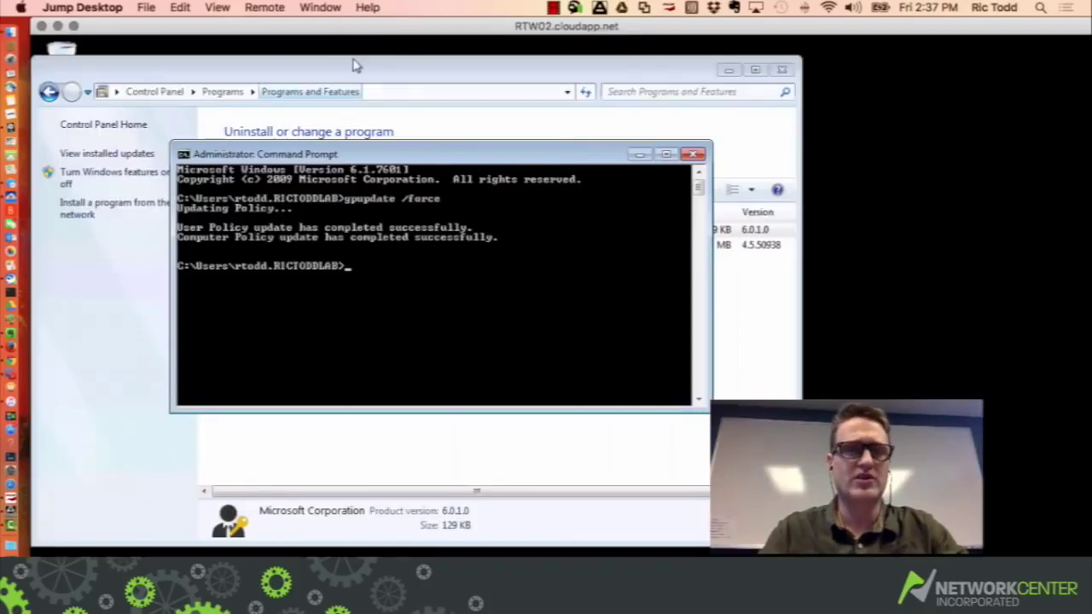
click(323, 8)
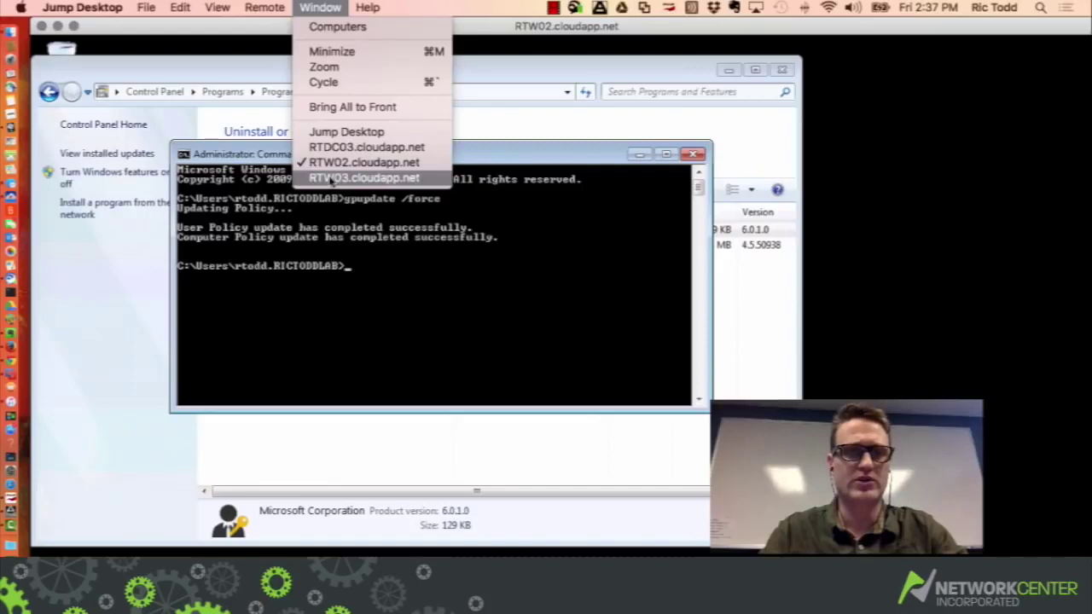
click(362, 177)
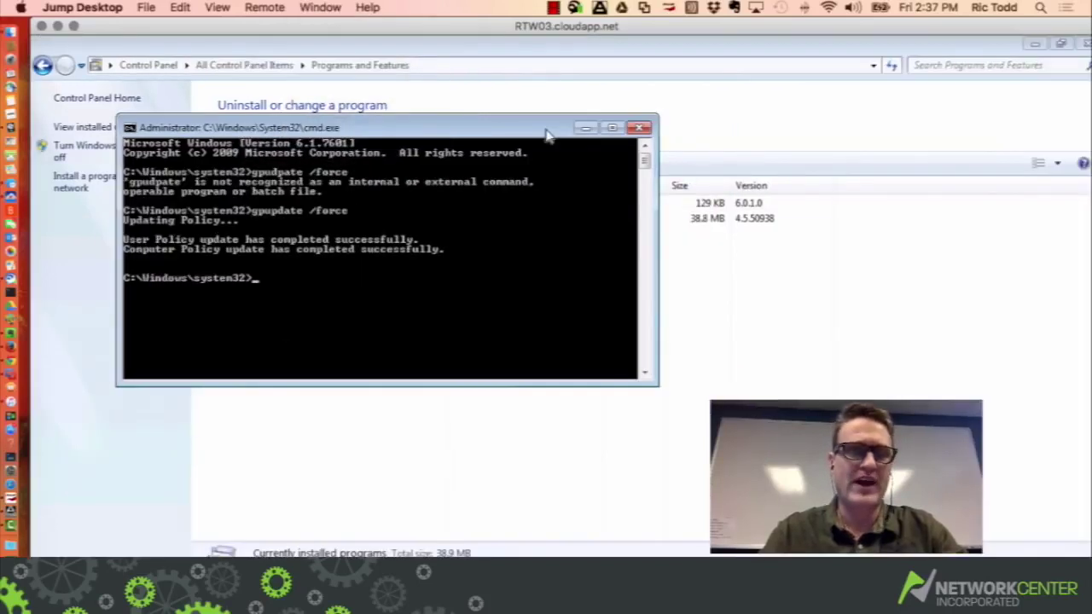
click(322, 9)
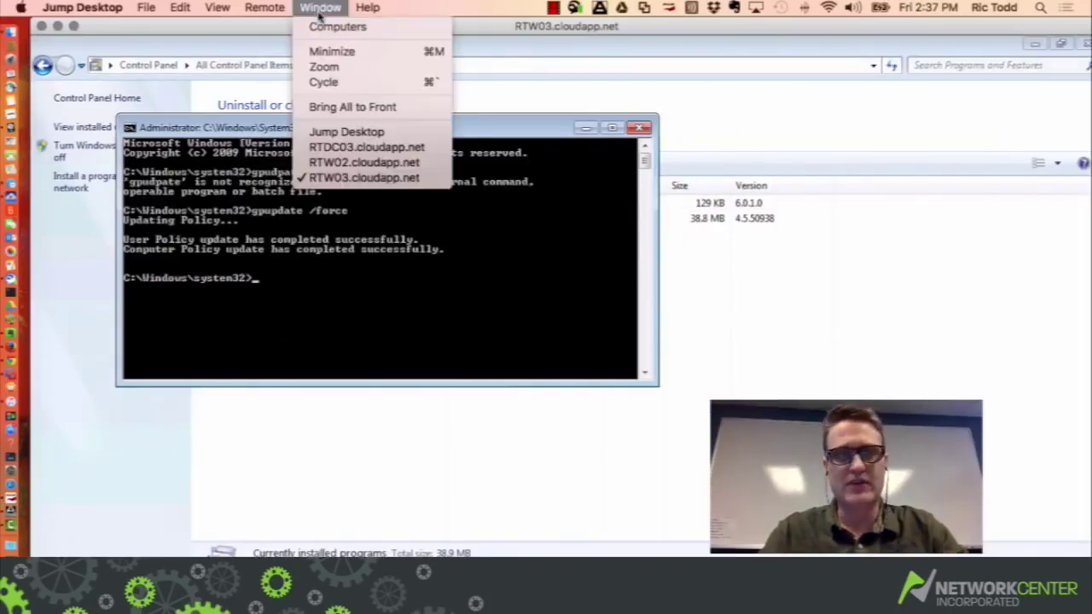
click(363, 148)
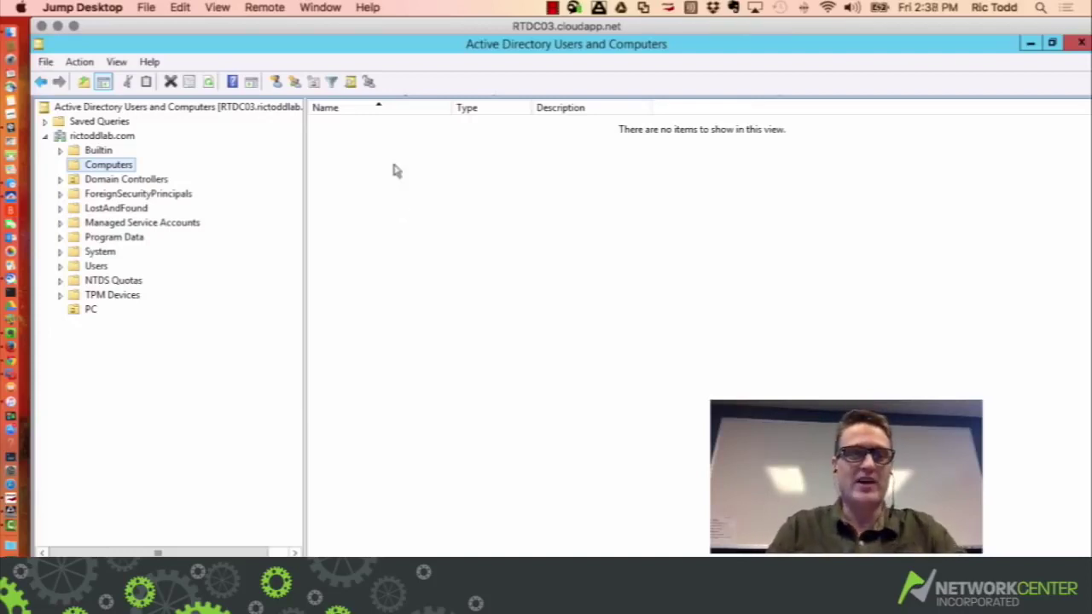
On RTW02, view the Computer properties to confirm it is RTW02 in rictoddlab.com, then close them
click(316, 7)
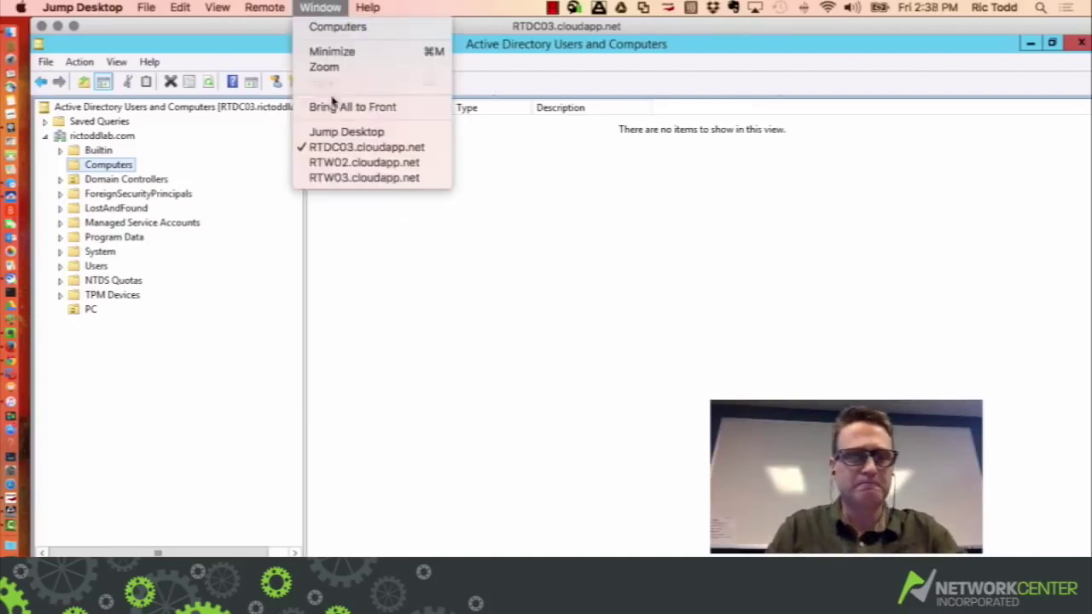
click(331, 163)
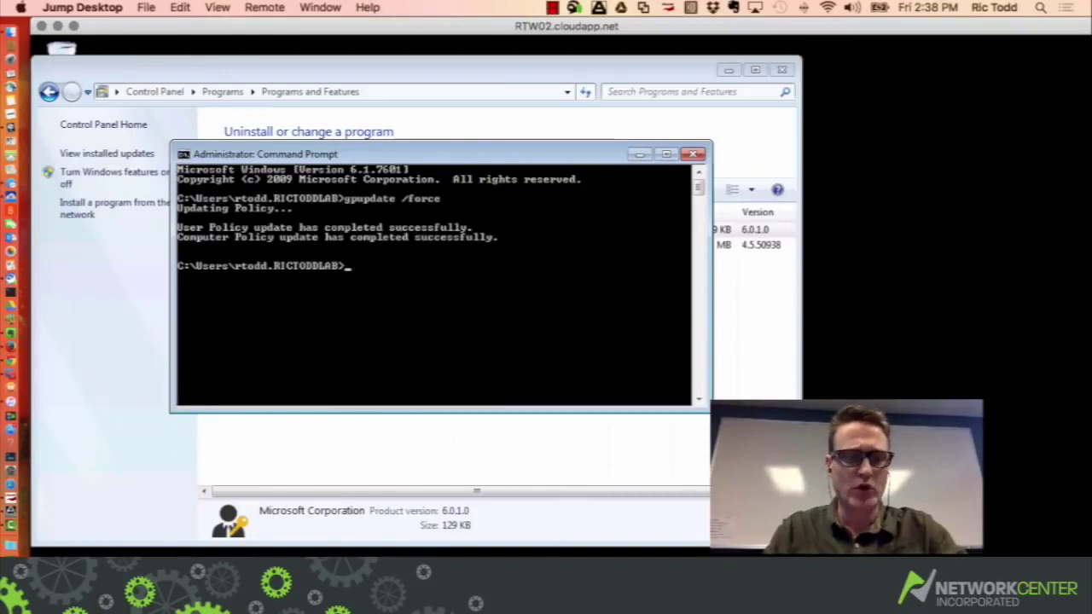
key(super)
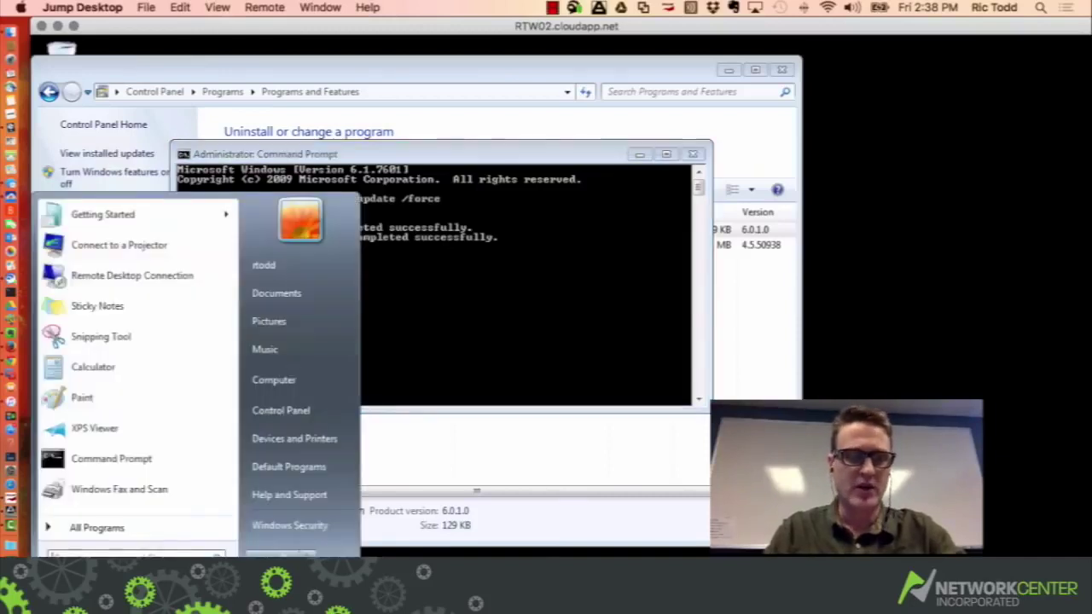
right_click(277, 388)
click(324, 518)
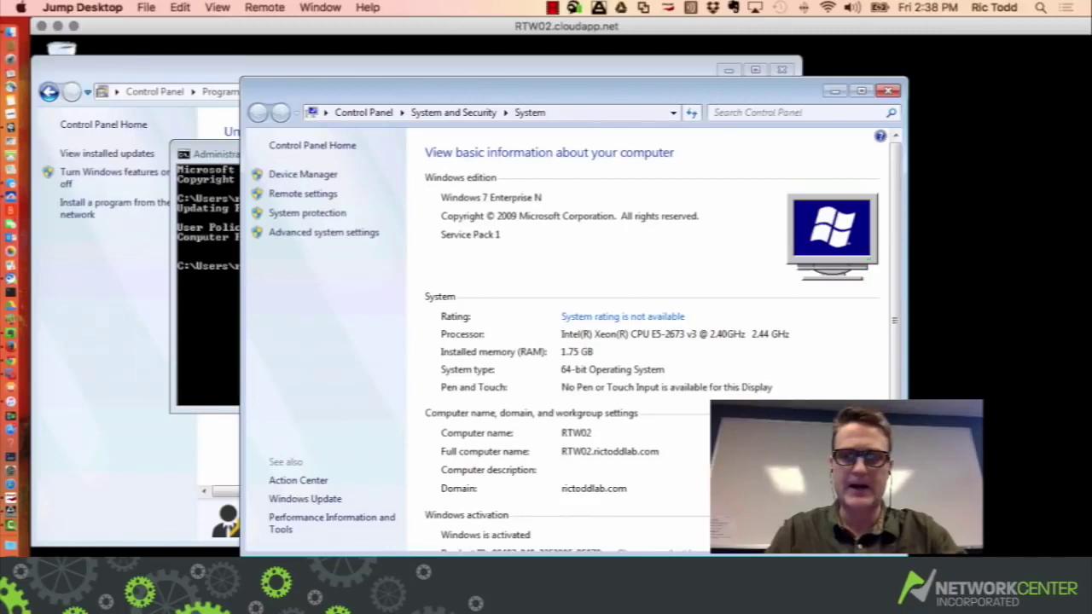
click(888, 89)
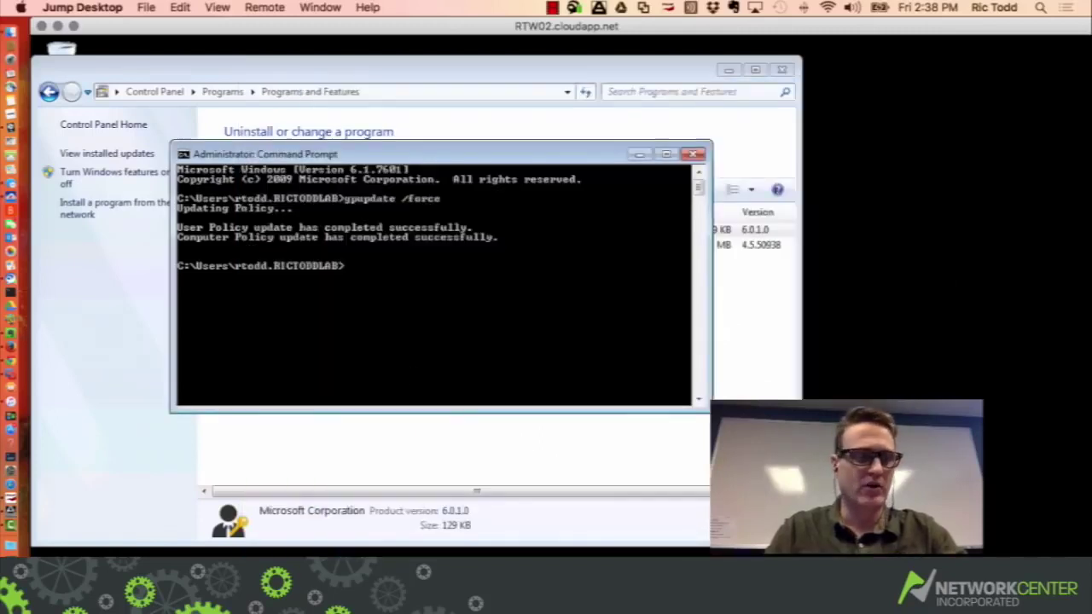
Open Computer Management for RTW02 from the Computer item in the Start menu
key(super)
right_click(292, 378)
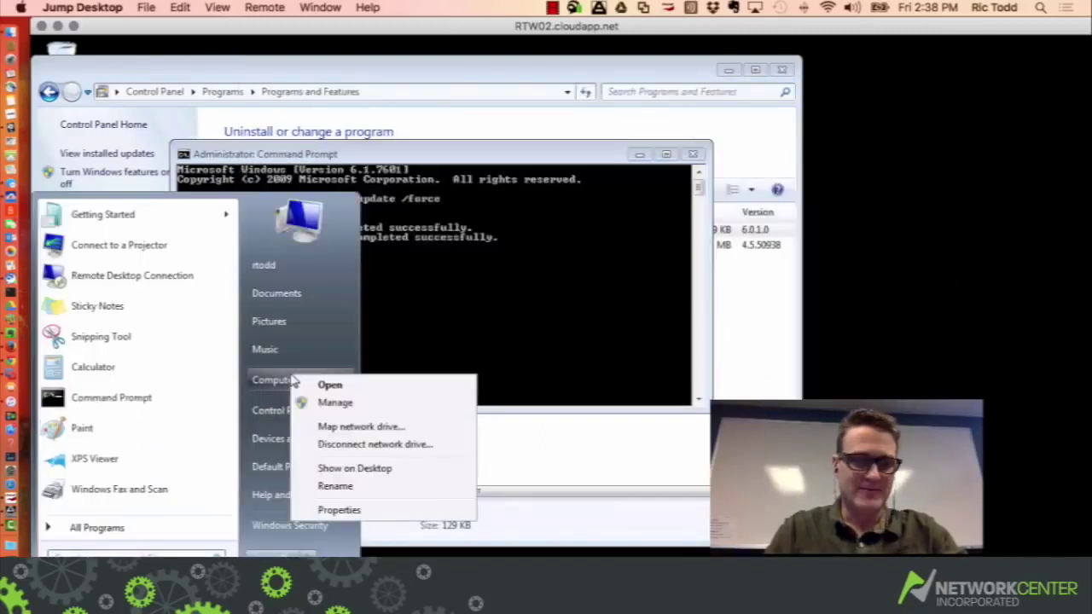
click(333, 406)
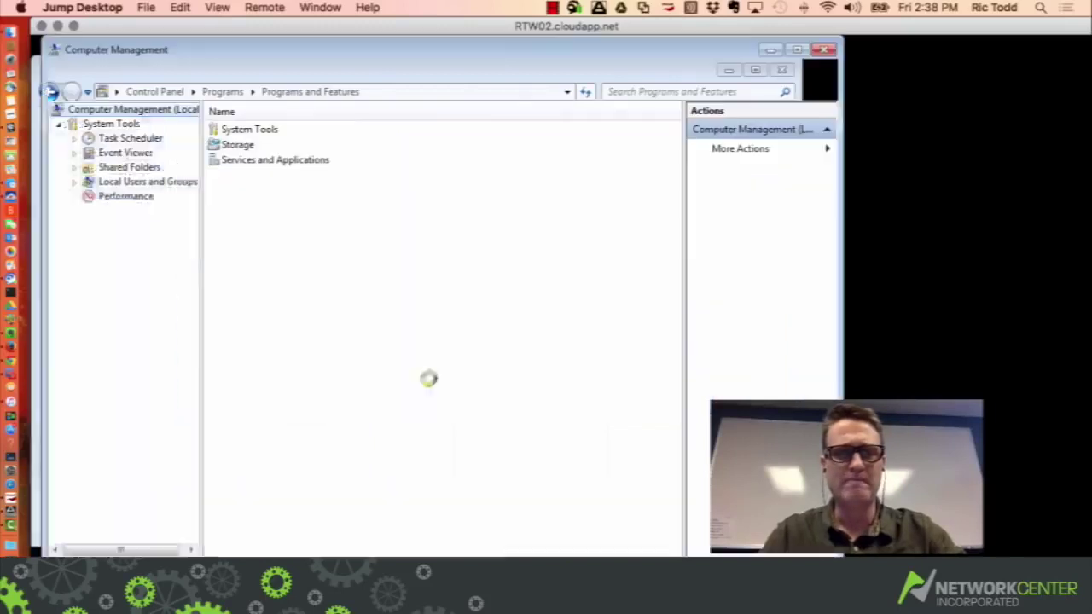
Open the local Administrators group properties and review members local_admin, RICTODDLAB\Domain Admins and a user account
double_click(103, 182)
double_click(240, 145)
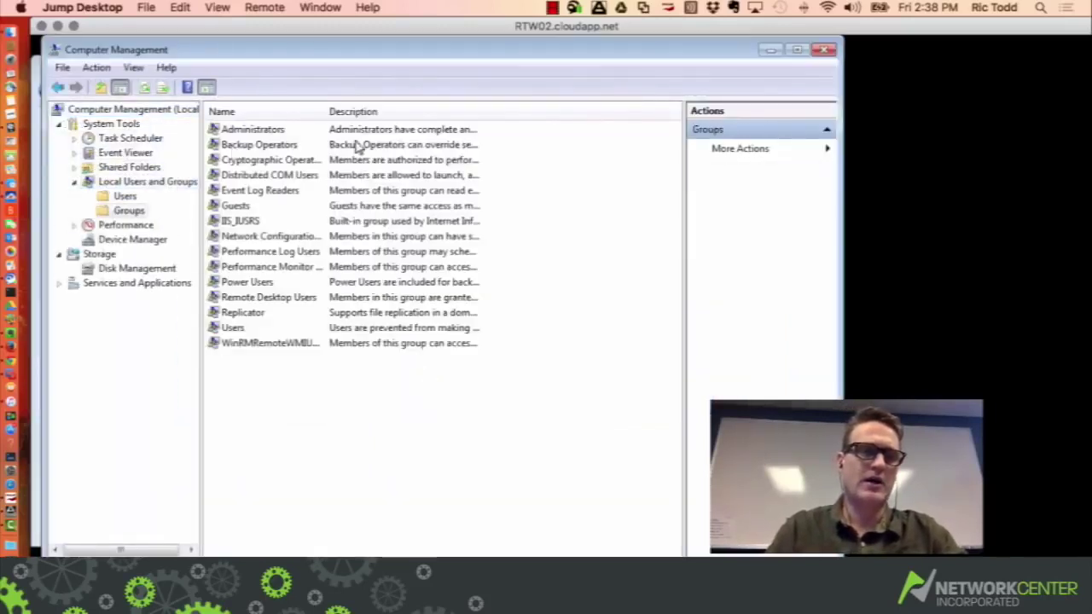
click(250, 130)
double_click(250, 130)
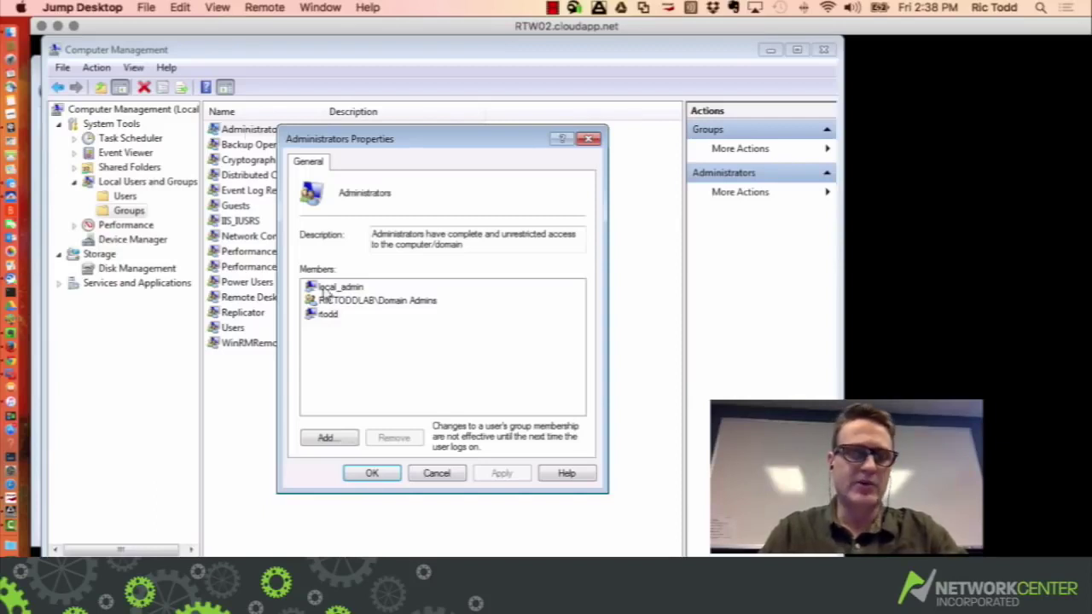
click(325, 316)
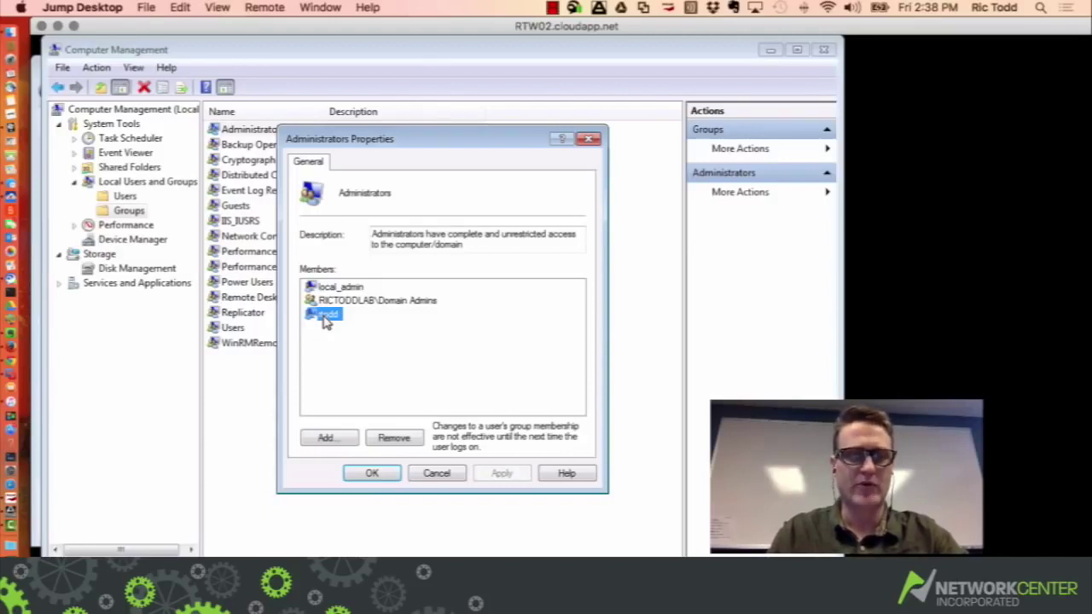
key(Up)
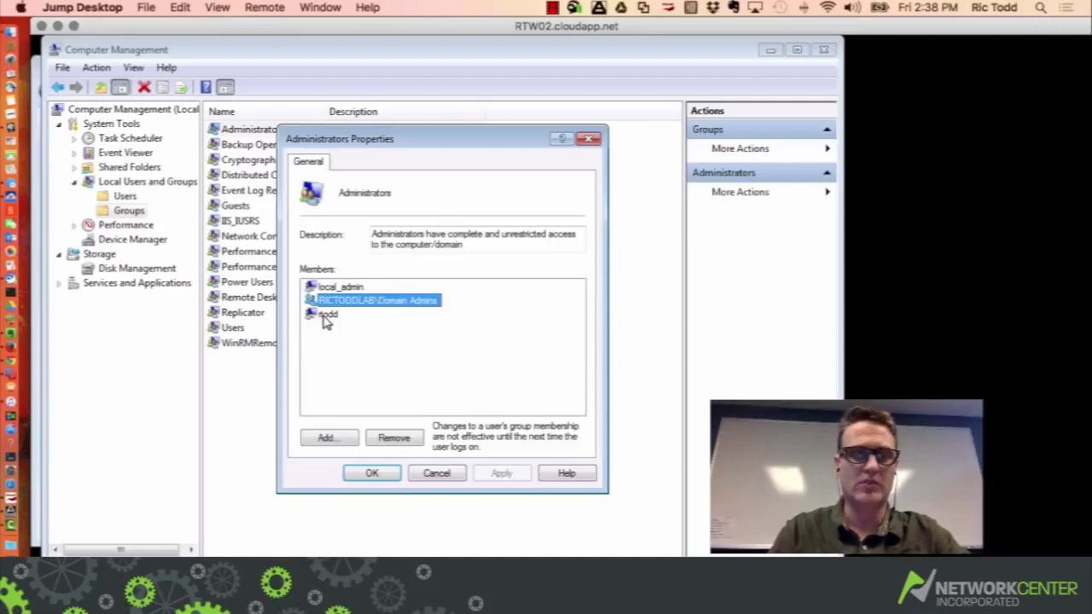
key(Up)
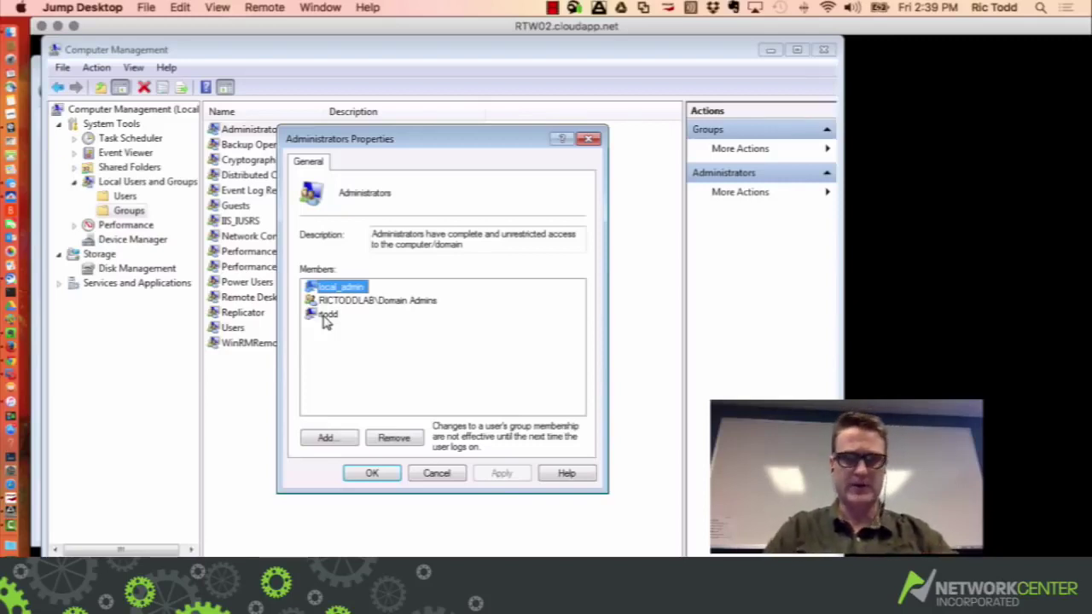
Close the Administrators group properties dialog
click(371, 476)
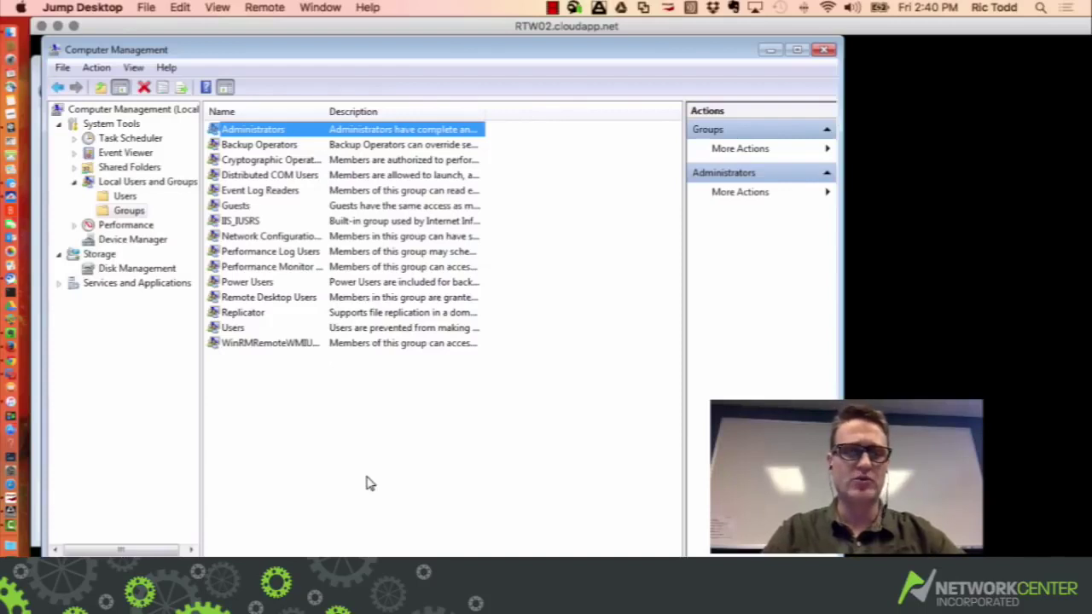
On RTDC03, go to Group Policy Management Editor and launch LAPS UI by searching 'laps'
click(326, 8)
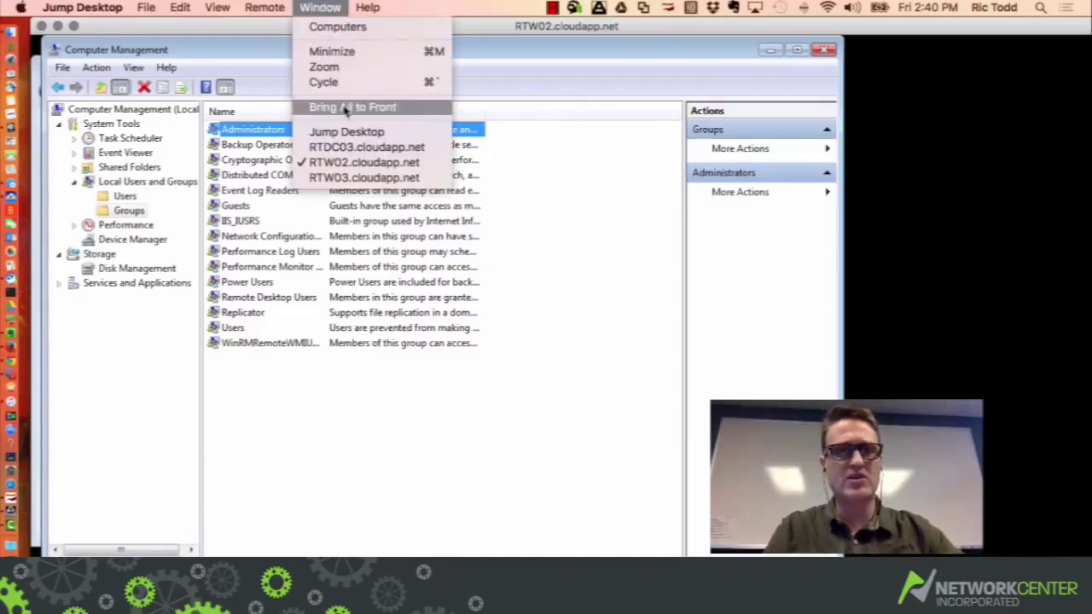
click(331, 149)
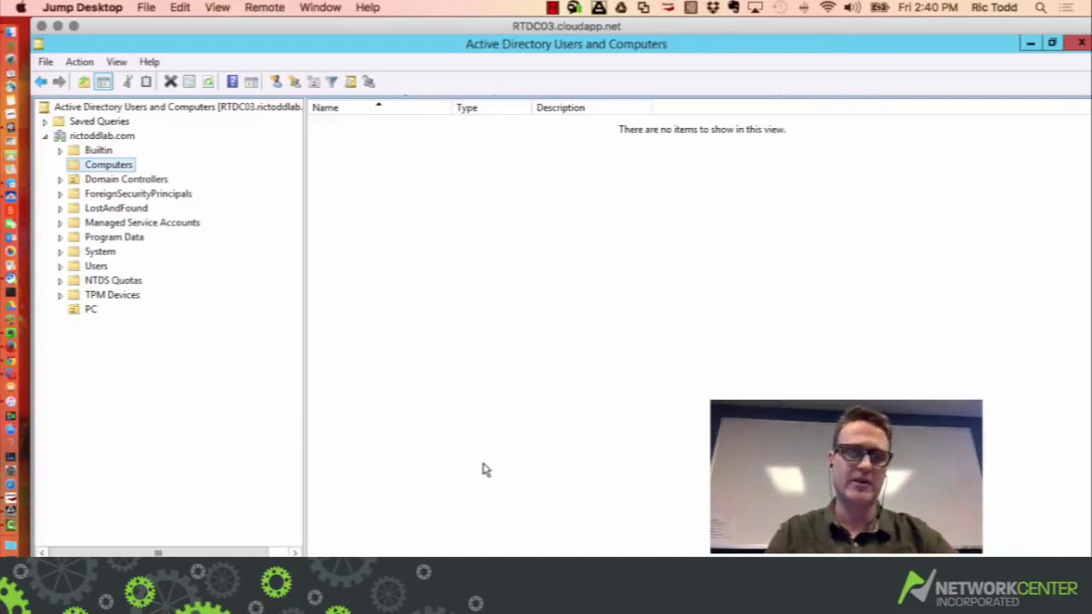
key(alt+Tab)
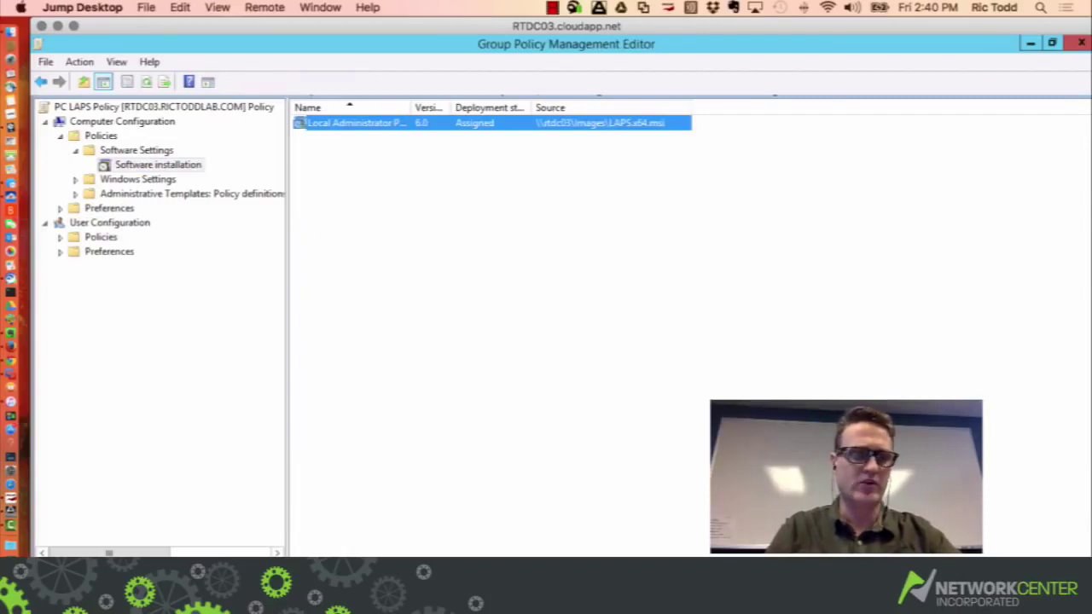
key(super)
text(laps UI)
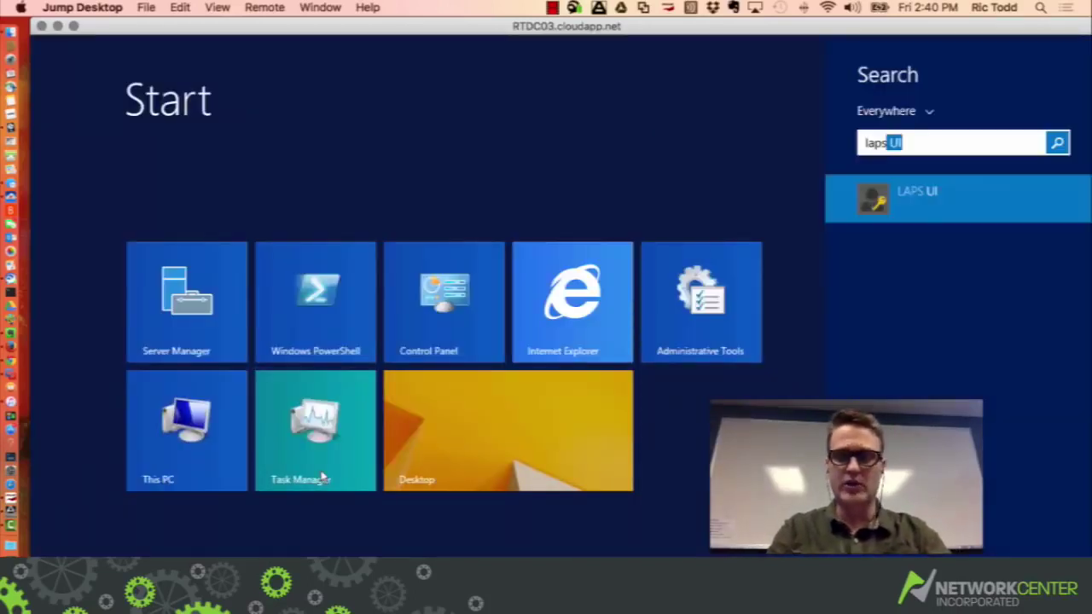
key(Return)
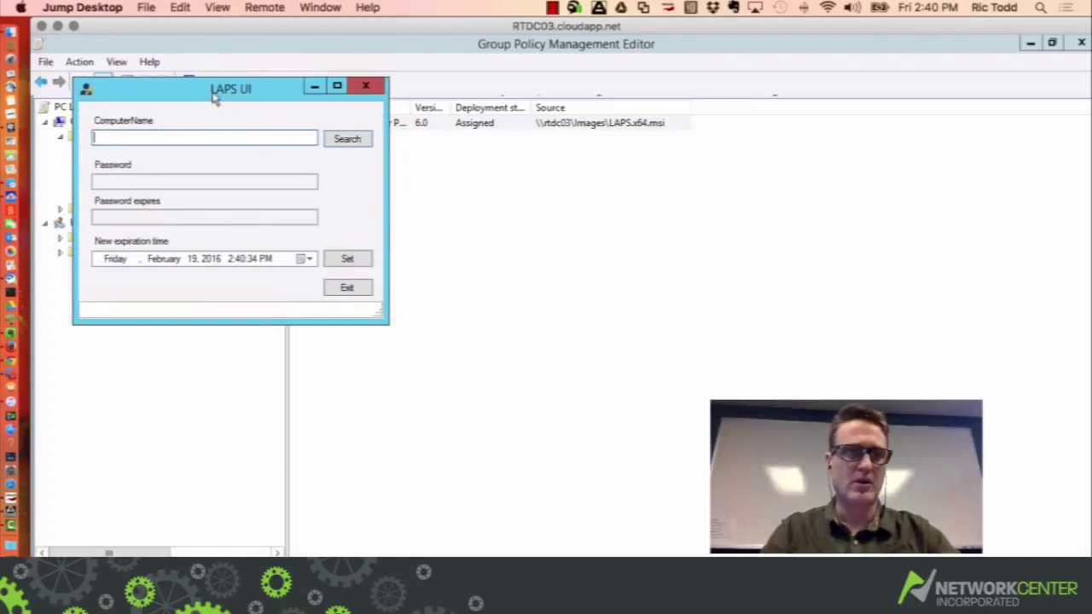
Search RTW03 in the centred LAPS UI and select its password, expiring 3/20/2016 1:32:47 PM
drag(213, 94, 487, 202)
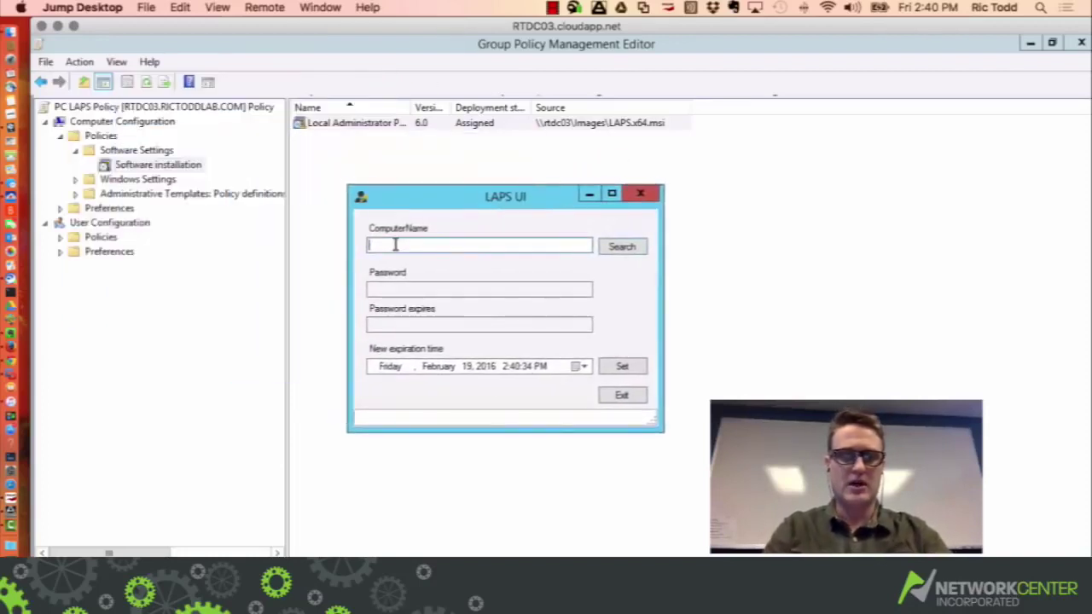
text(RTW03)
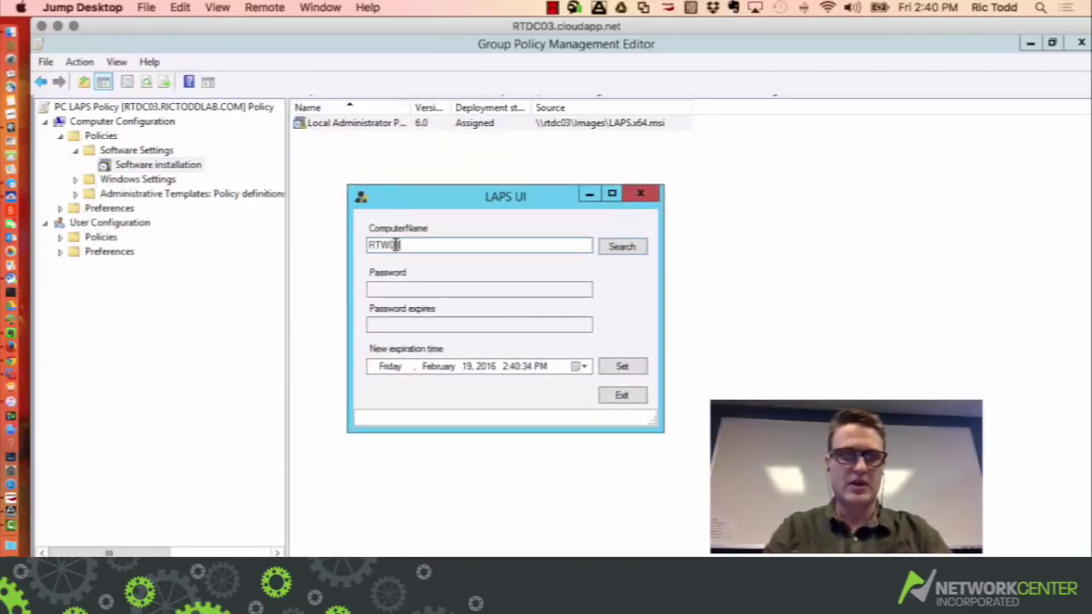
click(622, 246)
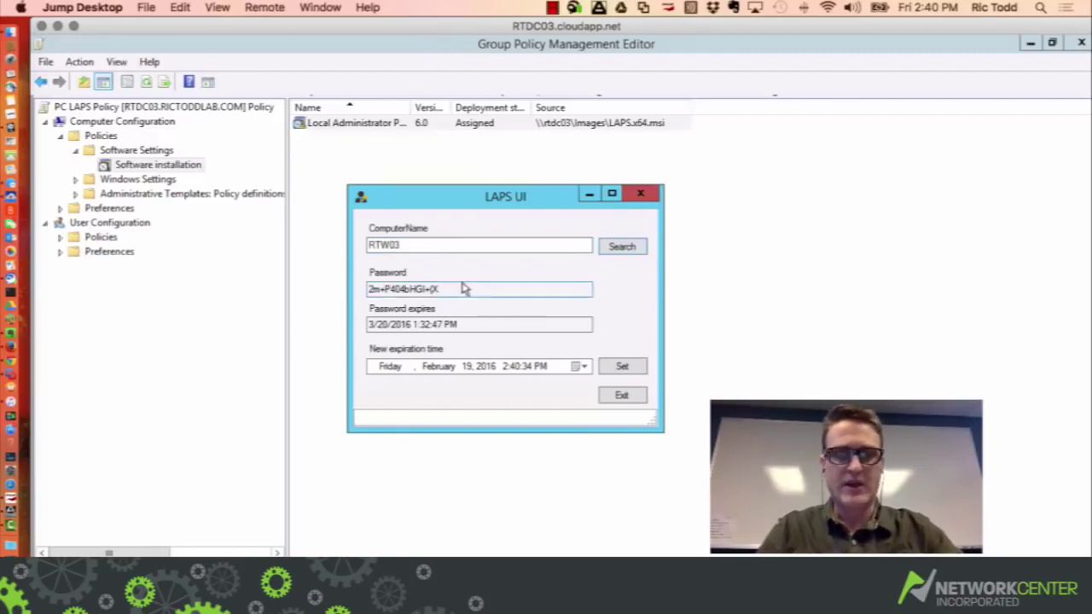
drag(459, 290, 278, 297)
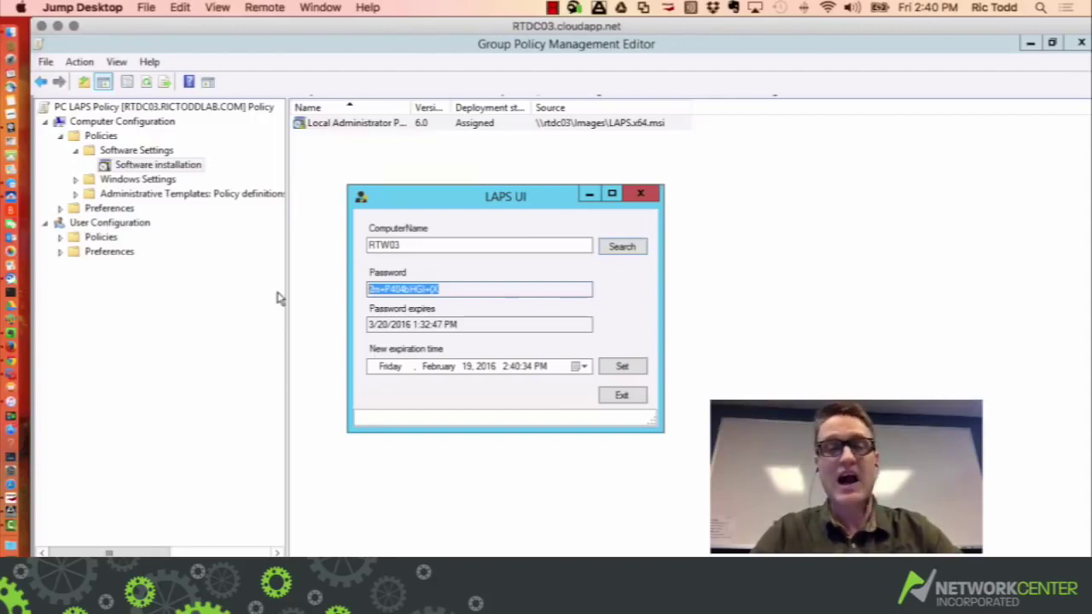
Search RTW02 in LAPS UI and select its different password and 3/20/2016 1:29:13 PM expiry
click(435, 246)
key(BackSpace)
text(2)
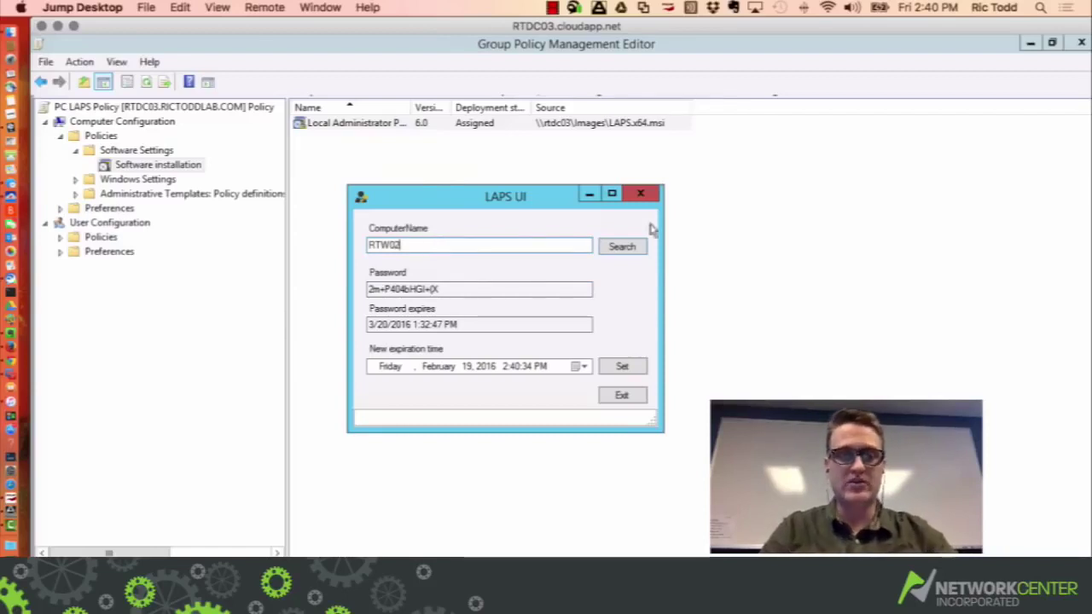
click(632, 247)
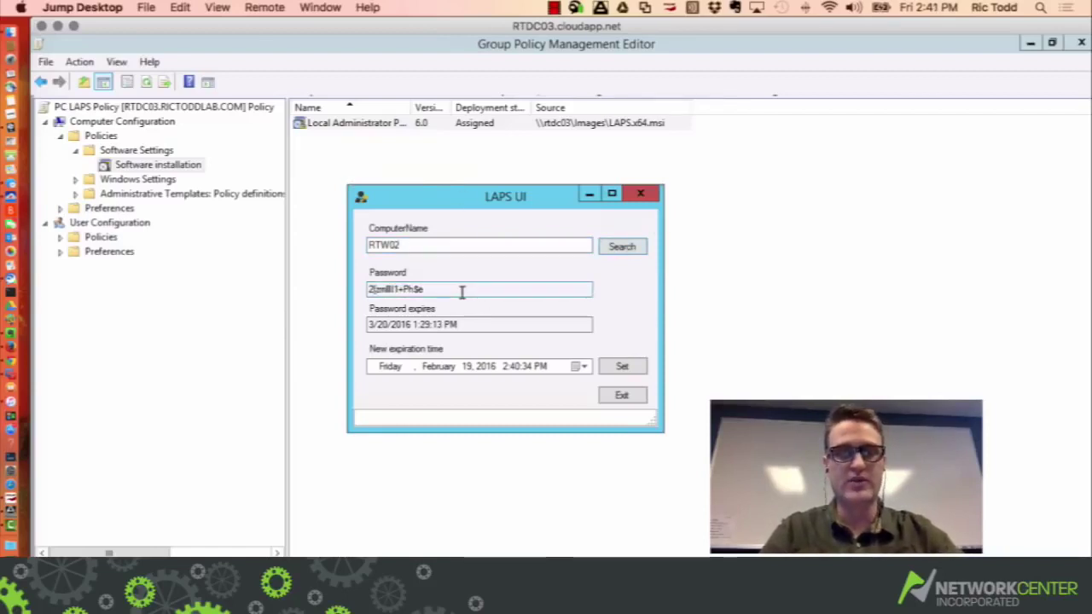
drag(432, 290, 327, 284)
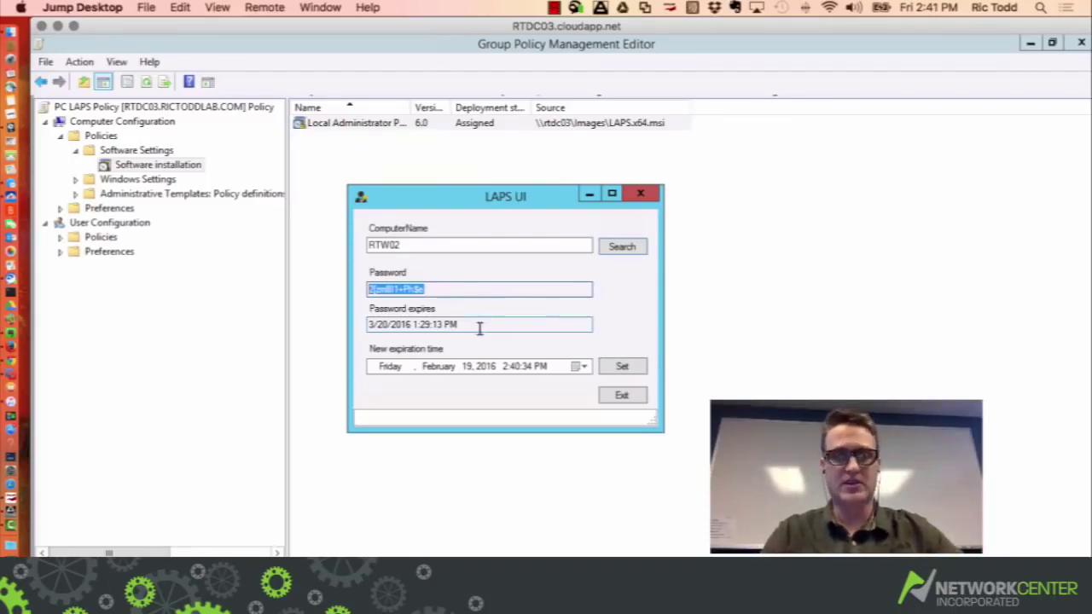
drag(479, 326, 327, 330)
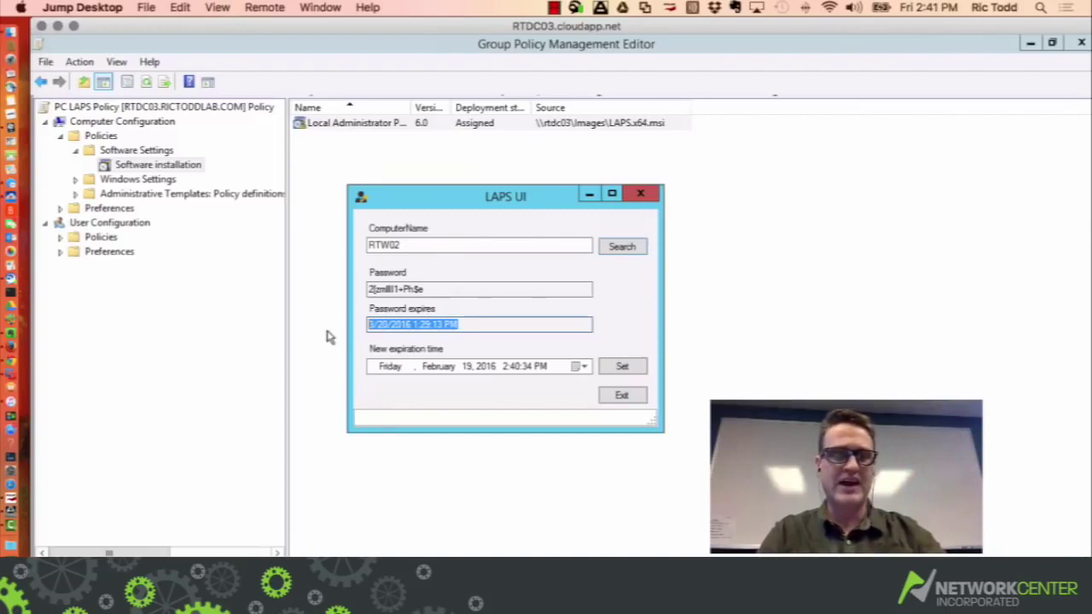
click(431, 292)
key(ctrl+a)
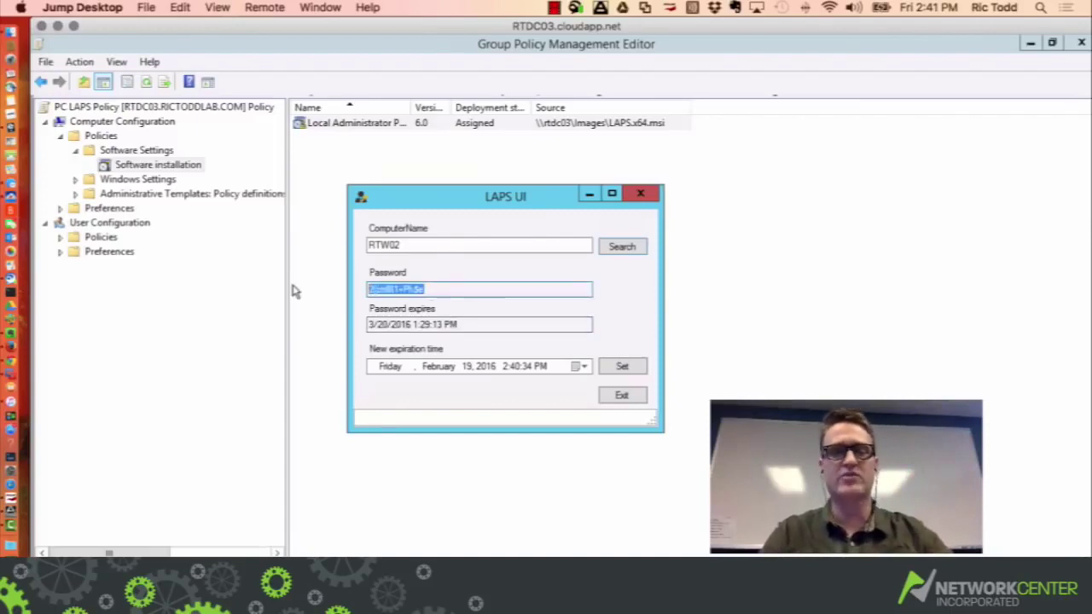